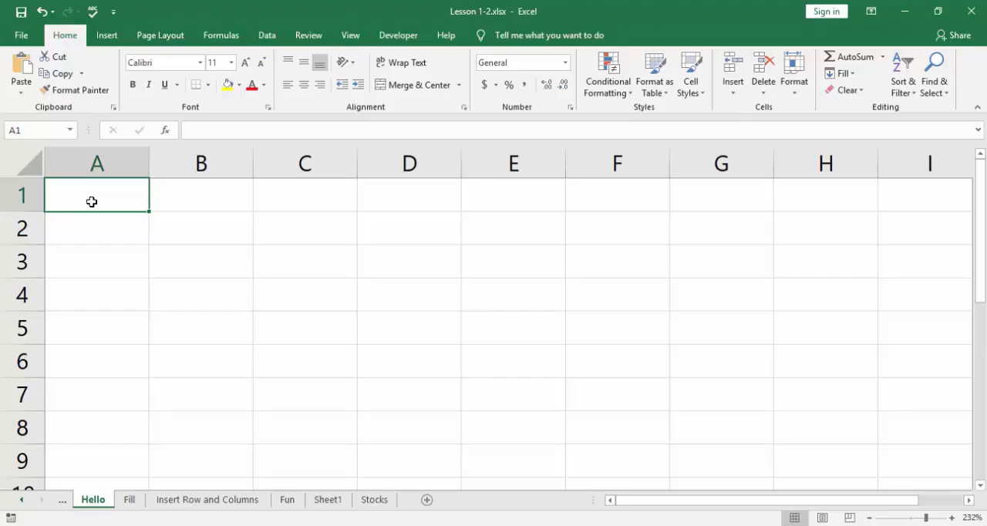
# Enter "Hello" in cell A1 and make that cell active again.
pyautogui.write('Hello')
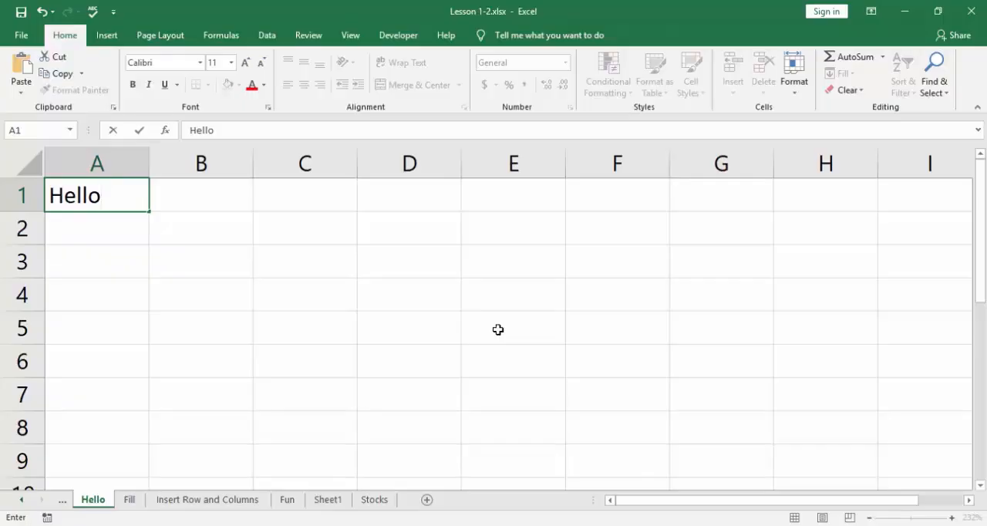
pyautogui.press('Return')
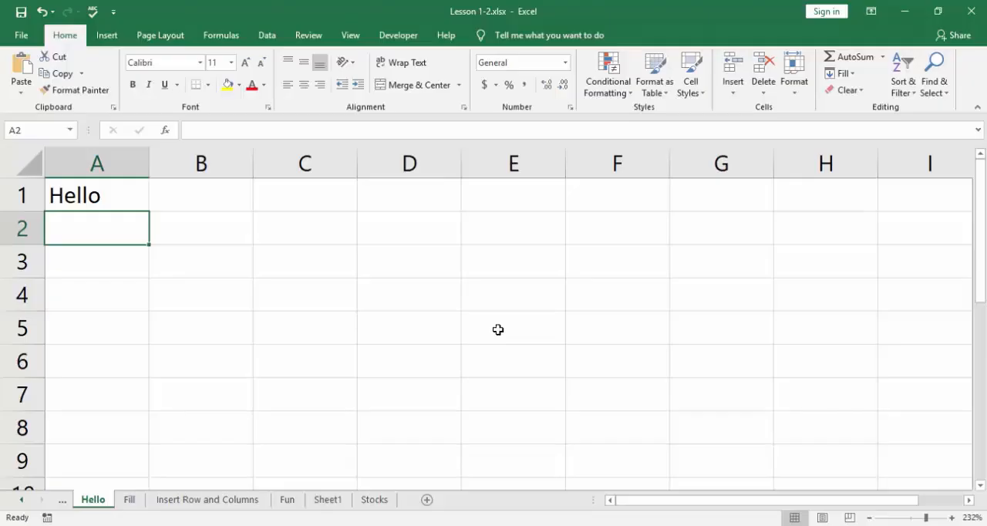
pyautogui.press('Down')
pyautogui.press('Down')
pyautogui.press('Down')
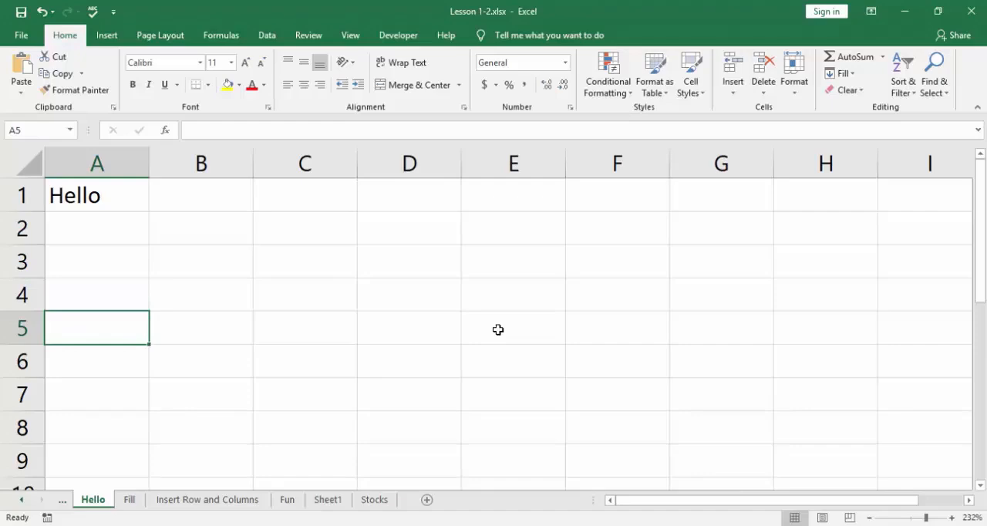
pyautogui.press('Up')
pyautogui.press('Up')
pyautogui.press('Up')
pyautogui.press('Up')
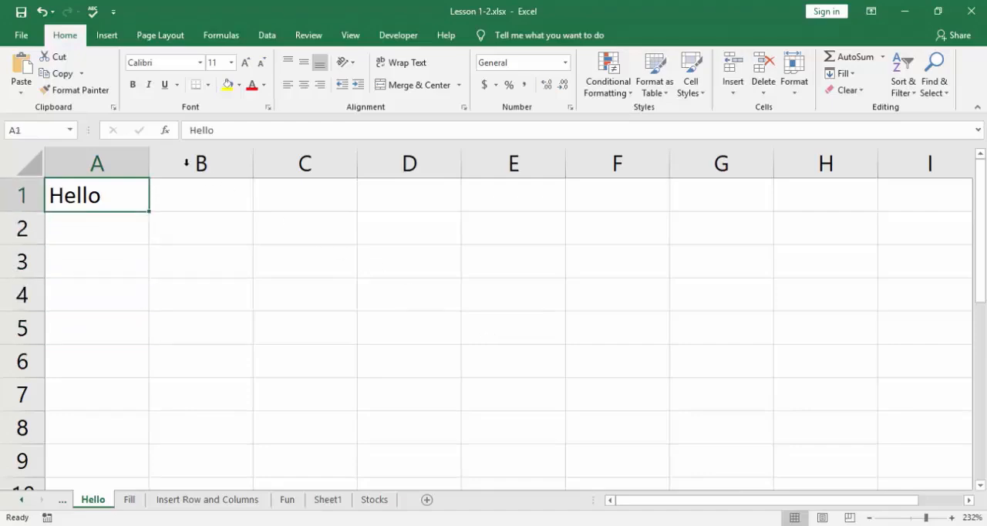
# Copy "Hello" from cell A1 and paste it into cells A2 to A5.
pyautogui.click(63, 74)
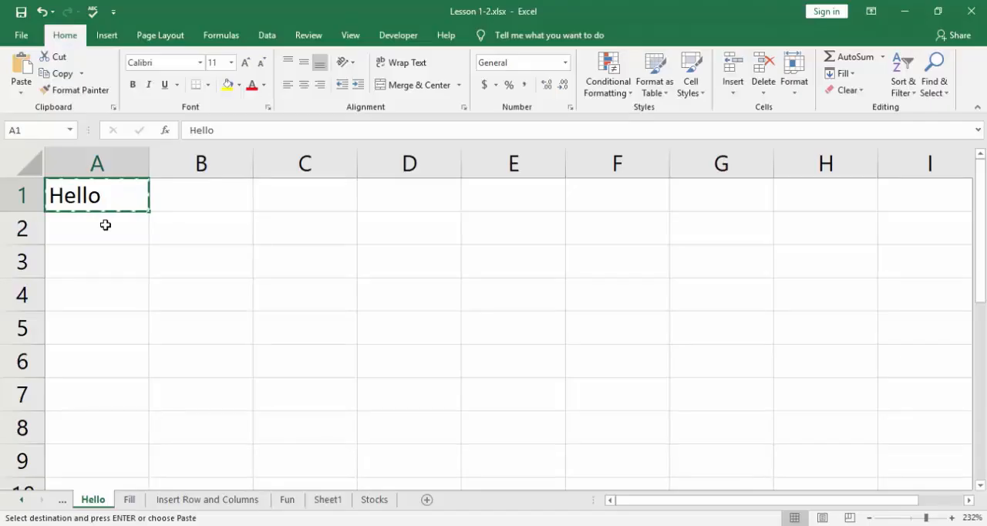
pyautogui.click(105, 224)
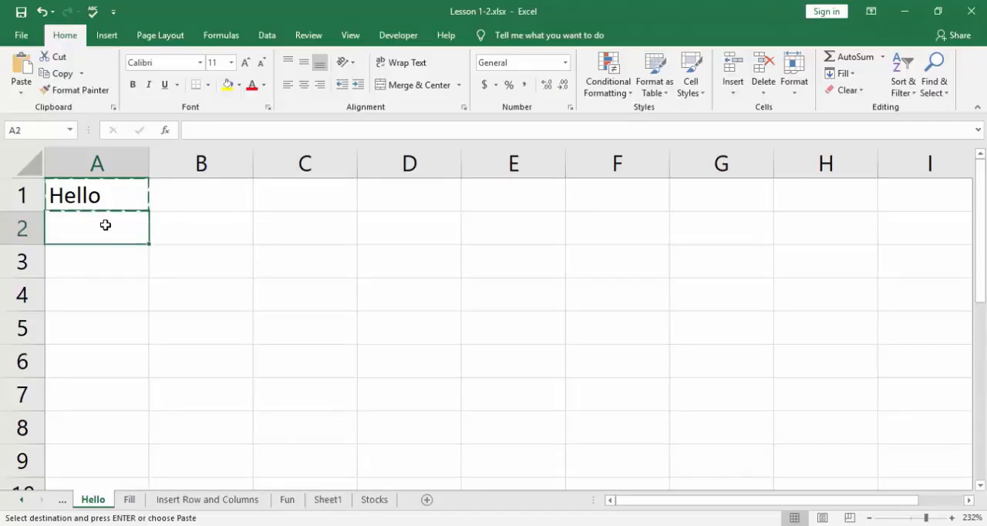
pyautogui.moveTo(105, 224); pyautogui.dragTo(98, 316)
pyautogui.click(21, 67)
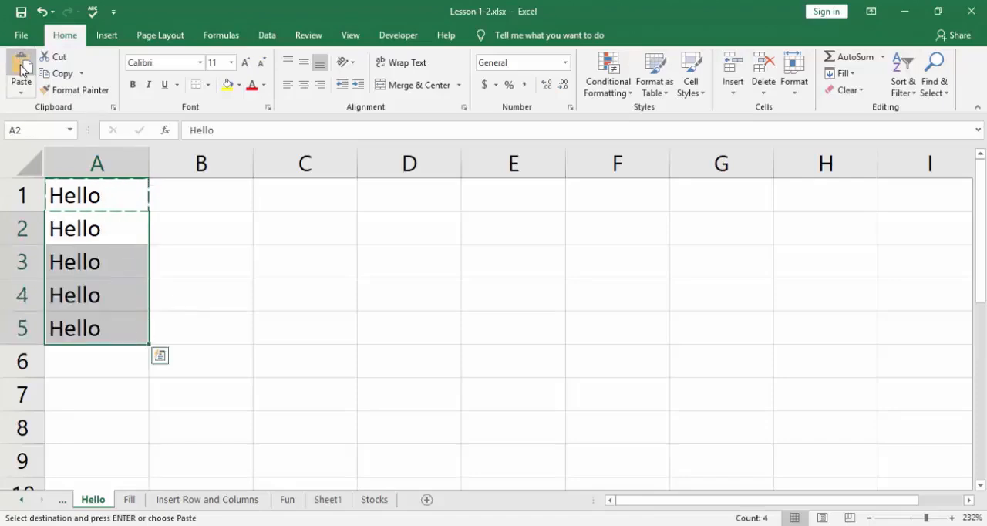
pyautogui.hotkey('ctrl', 'v')
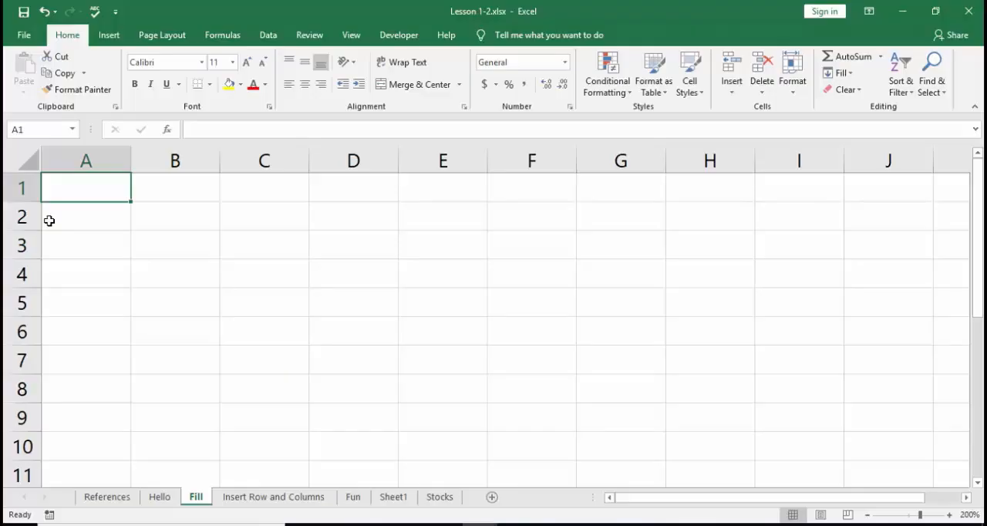
# Enter the numbers 1, 2 and 3 in cells A1, A2 and A3 of the Fill sheet.
pyautogui.write('1')
pyautogui.press('Return')
pyautogui.write('2')
pyautogui.press('Return')
pyautogui.write('3')
pyautogui.press('Return')
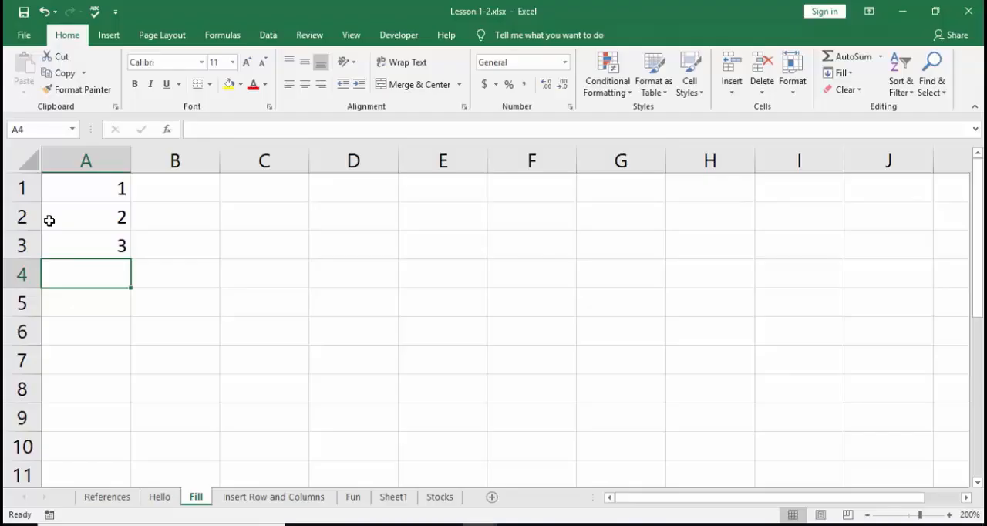
# Clear the contents of cells A3 and A2, keeping only the number in A1.
pyautogui.press('Up')
pyautogui.press('Delete')
pyautogui.press('Up')
pyautogui.press('Delete')
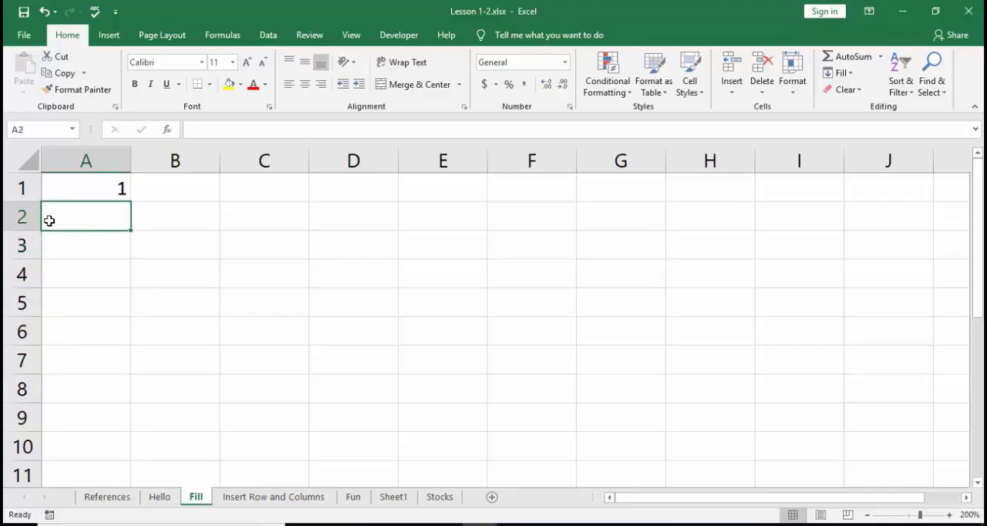
pyautogui.press('Up')
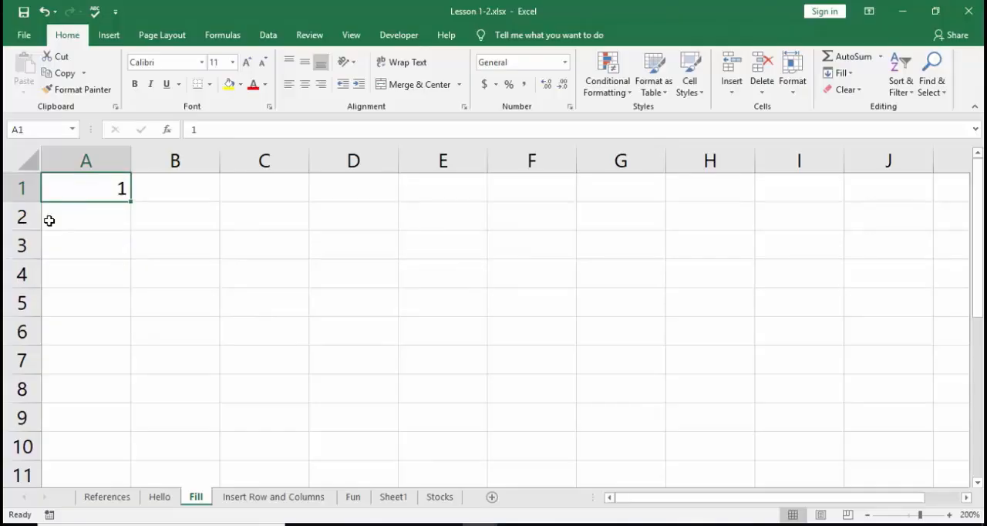
# Enter the number 2 in cell A2 as the second value of the series.
pyautogui.click(46, 220)
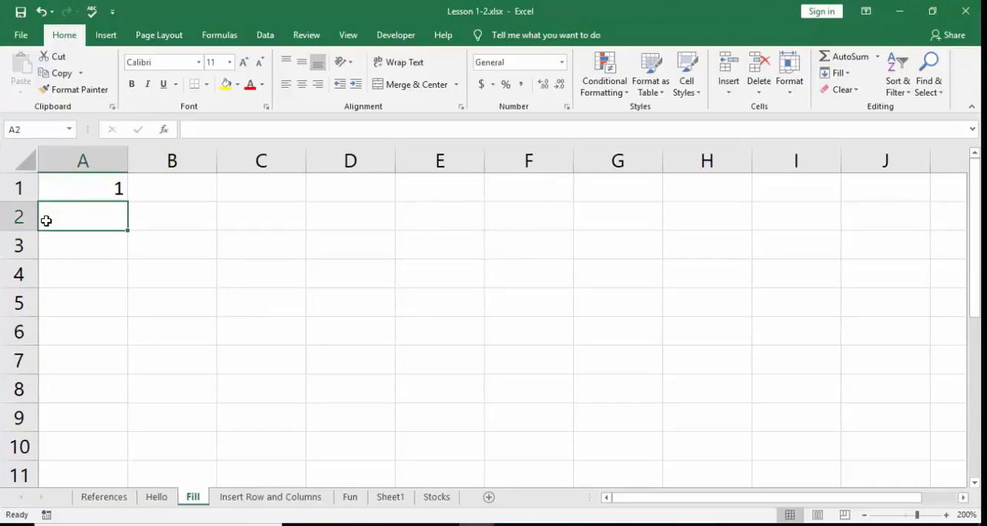
pyautogui.write('2')
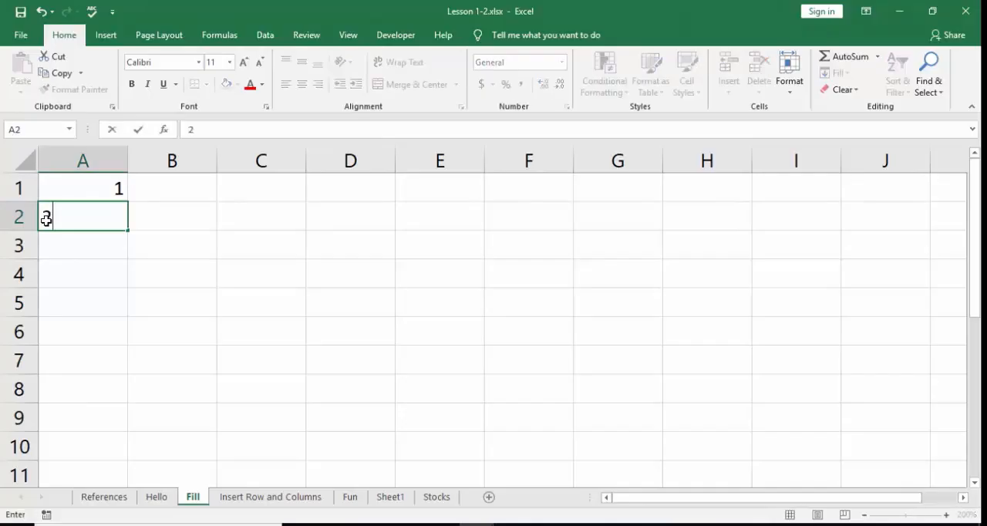
pyautogui.press('Return')
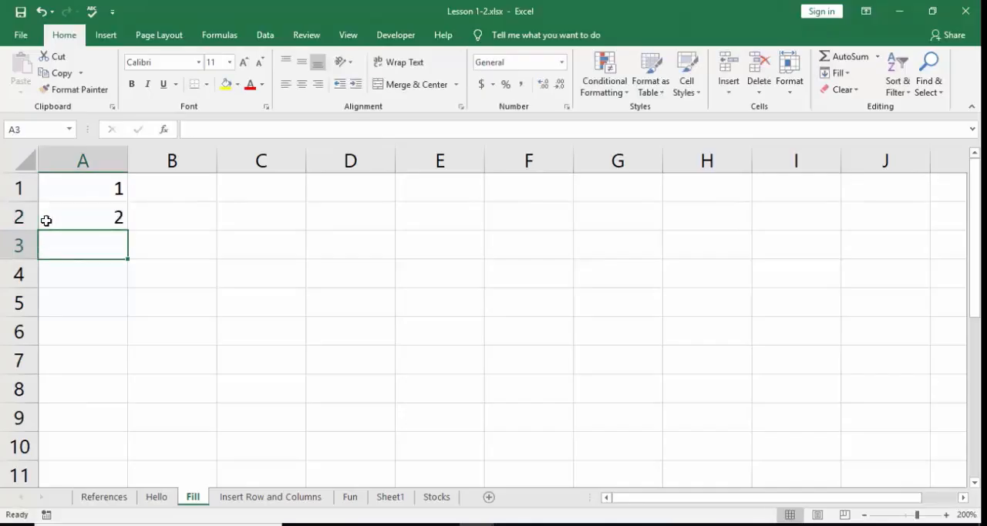
# Fill cells A1 to A10 with a linear column series using step value 1 and stop value 10.
pyautogui.moveTo(83, 187); pyautogui.dragTo(89, 437)
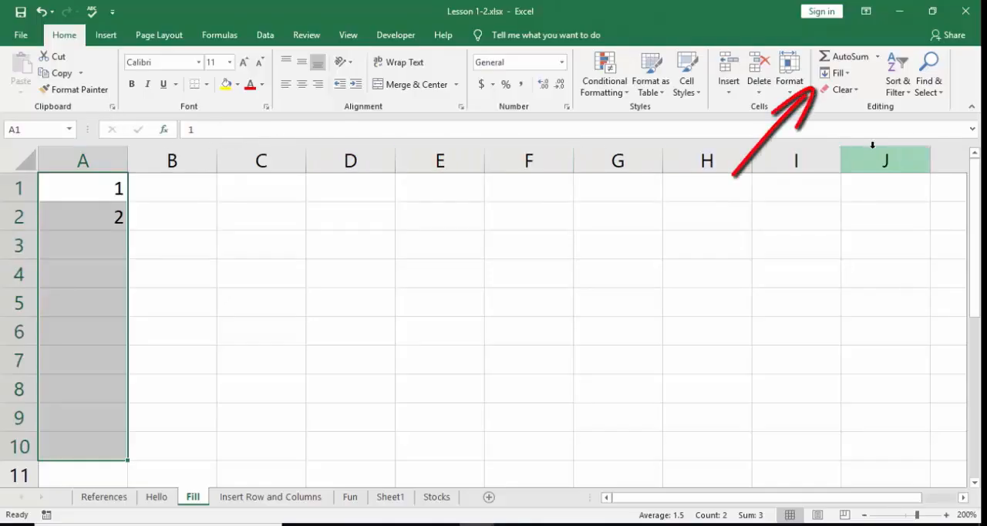
pyautogui.click(844, 75)
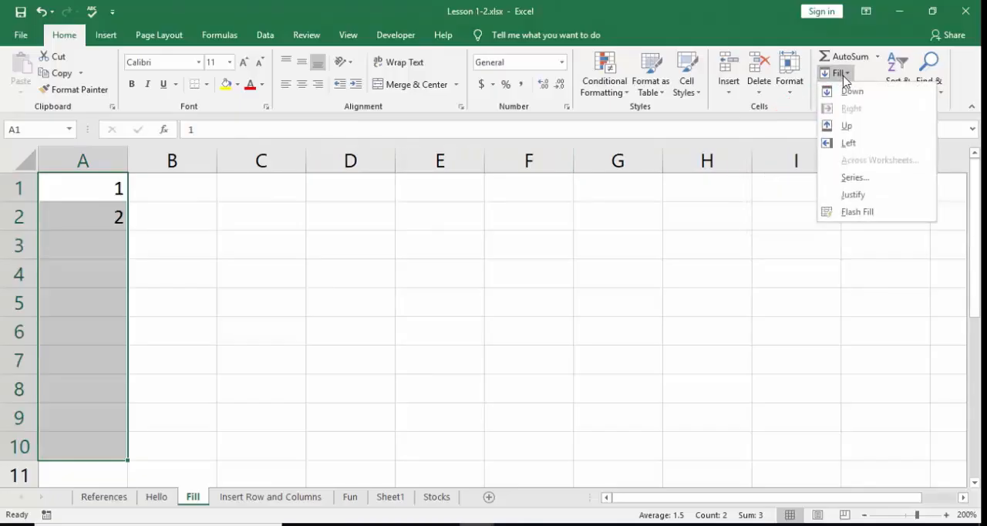
pyautogui.click(854, 178)
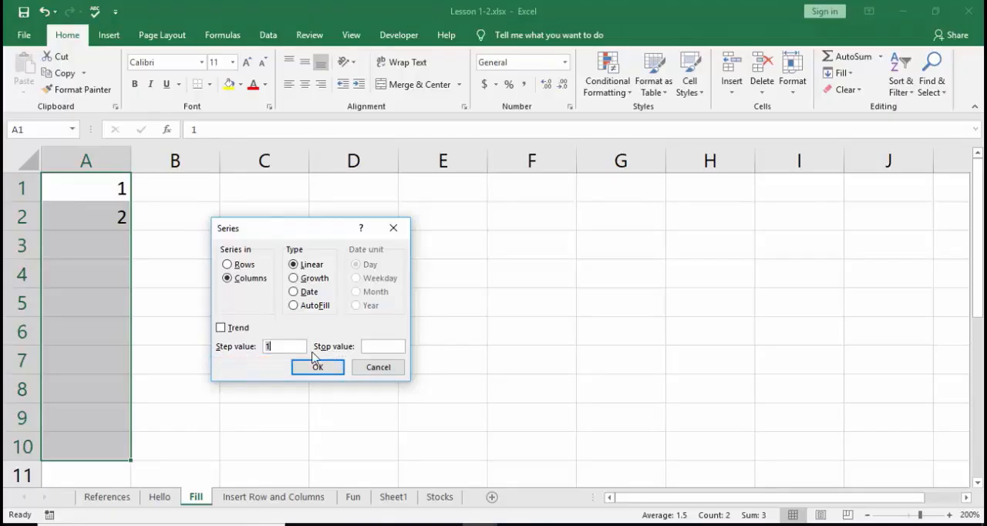
pyautogui.click(370, 346)
pyautogui.write('10')
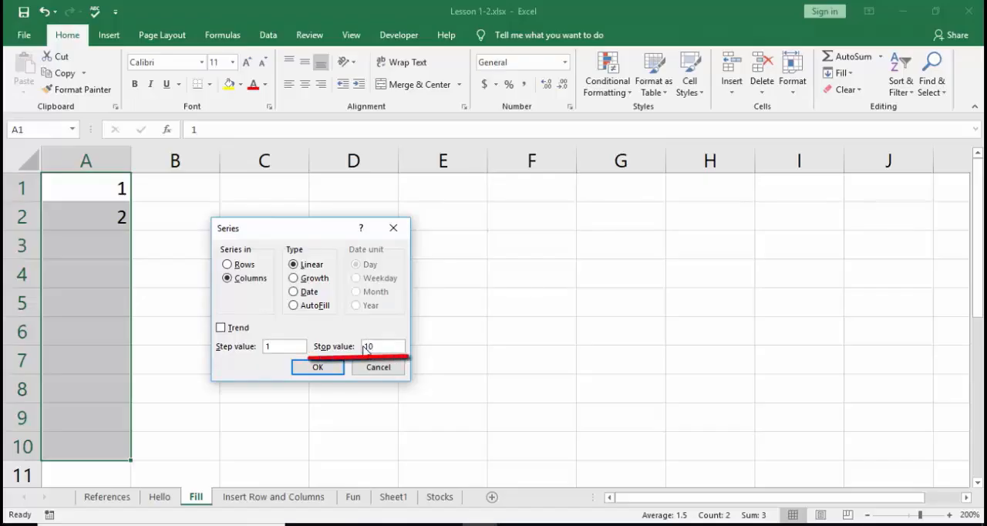
pyautogui.click(299, 372)
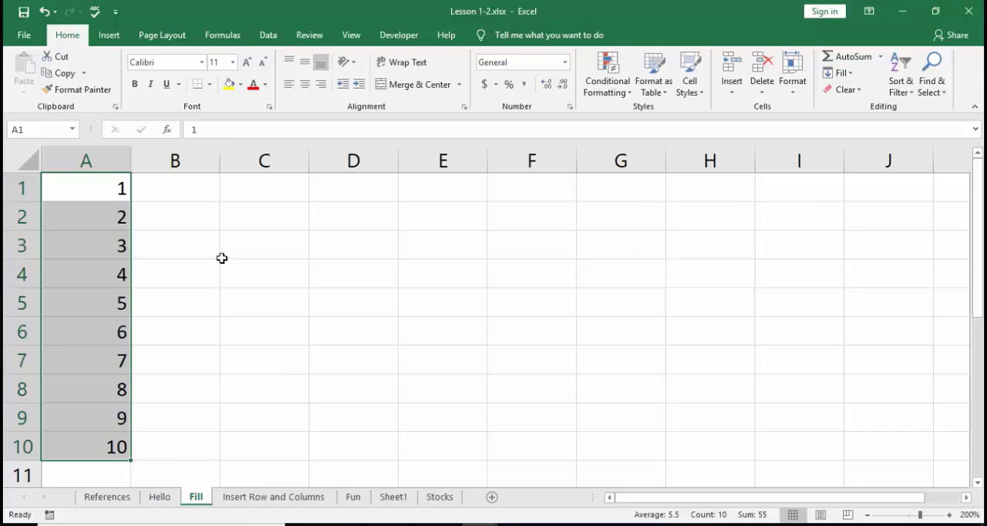
# Clear the filled numbers from cells A3 to A10, keeping the two starting values in A1 and A2.
pyautogui.click(119, 189)
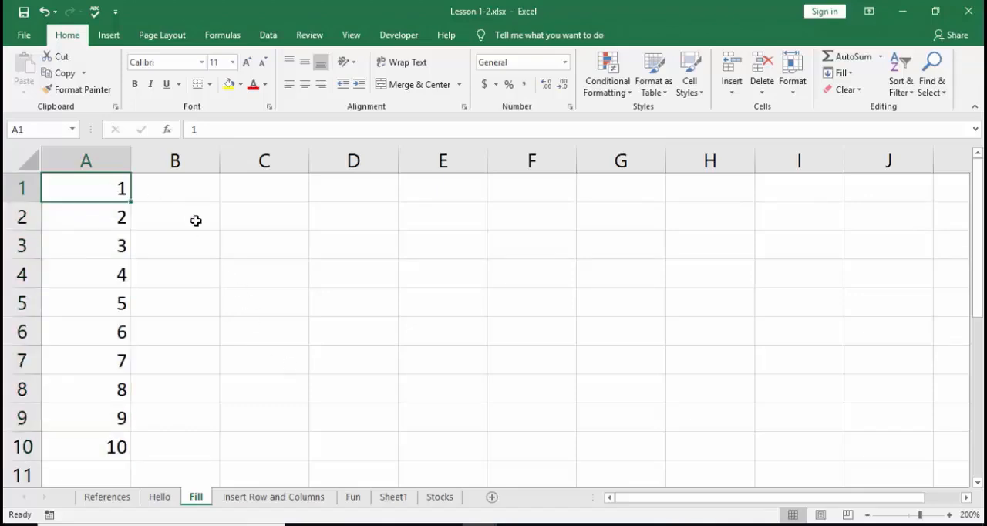
pyautogui.click(123, 216)
pyautogui.moveTo(108, 246); pyautogui.dragTo(121, 446)
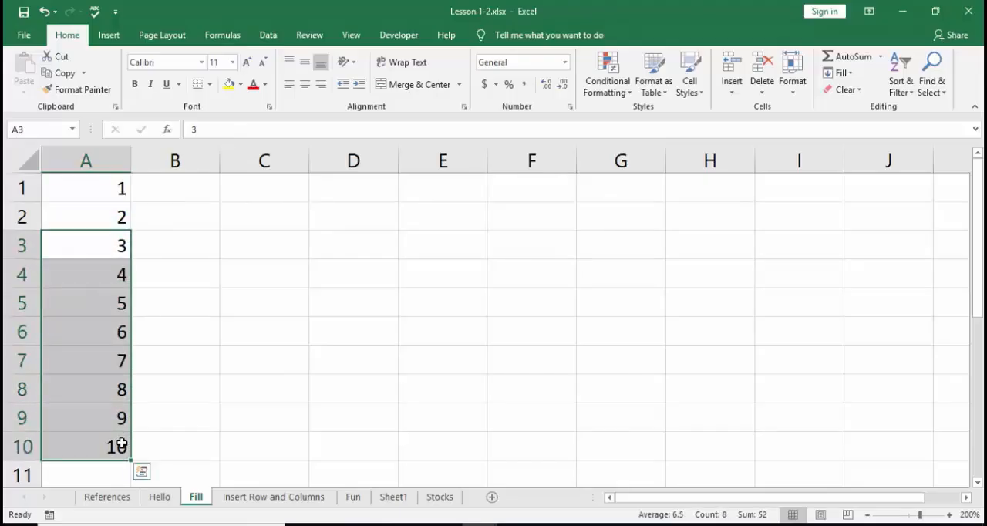
pyautogui.press('Delete')
# Fill cells A1 to A10 with a column series of type AutoFill, without a stop value.
pyautogui.moveTo(104, 190); pyautogui.dragTo(90, 439)
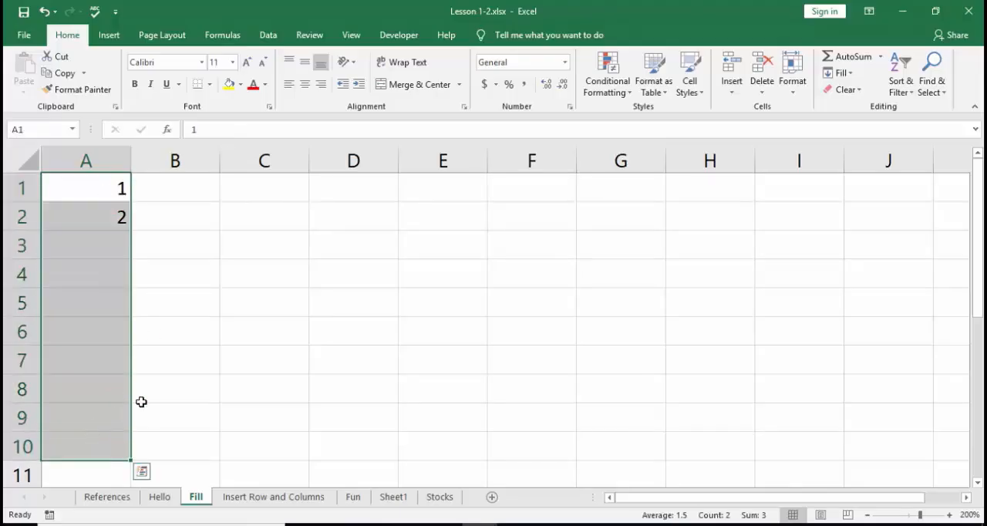
pyautogui.click(843, 75)
pyautogui.click(856, 182)
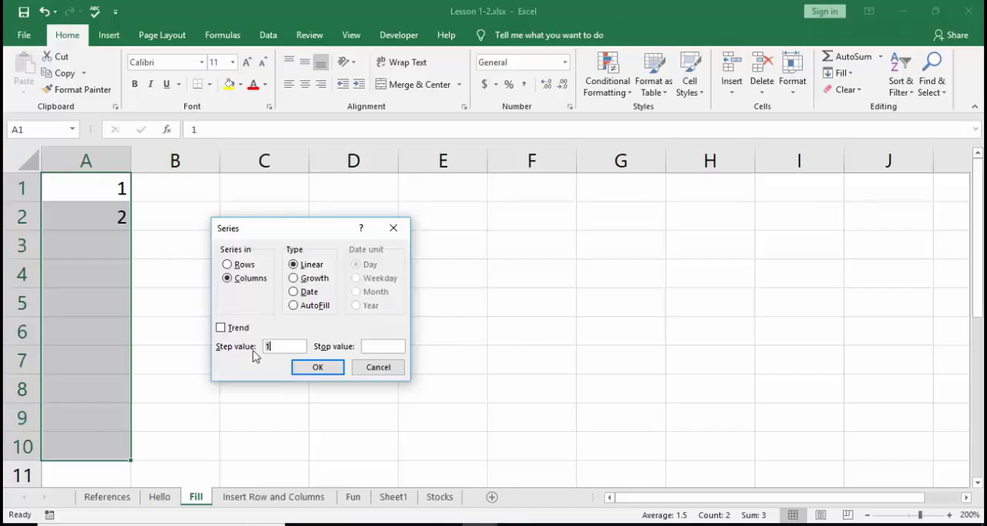
pyautogui.click(296, 306)
pyautogui.click(315, 369)
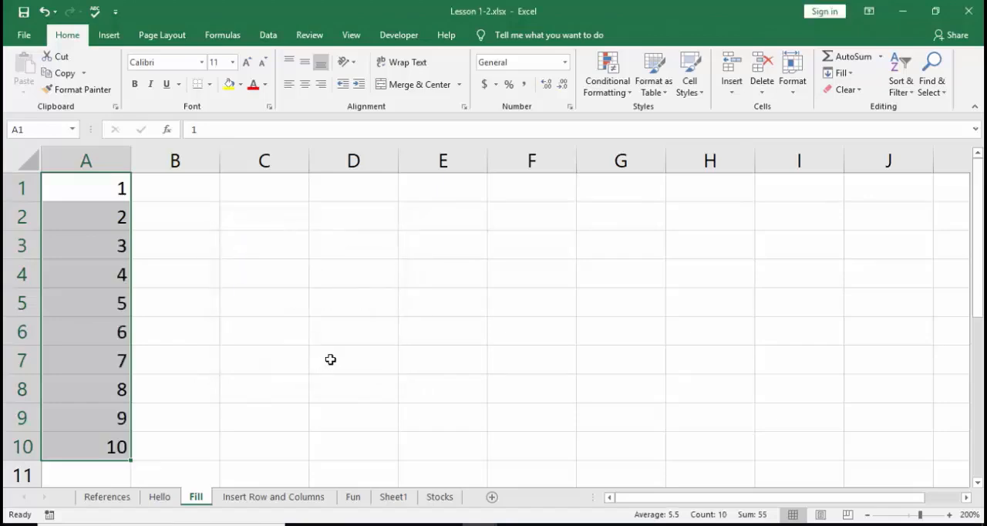